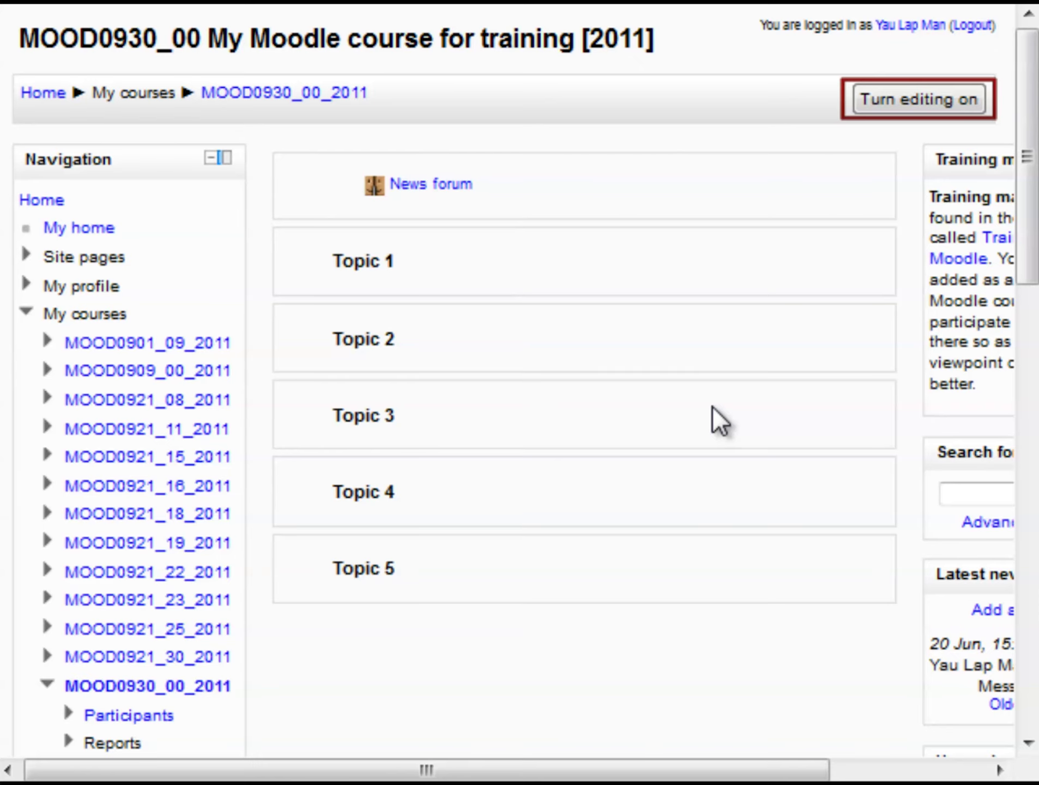
# - Turn editing on for the MOOD0930_00_2011 course page
pyautogui.click(874, 111)
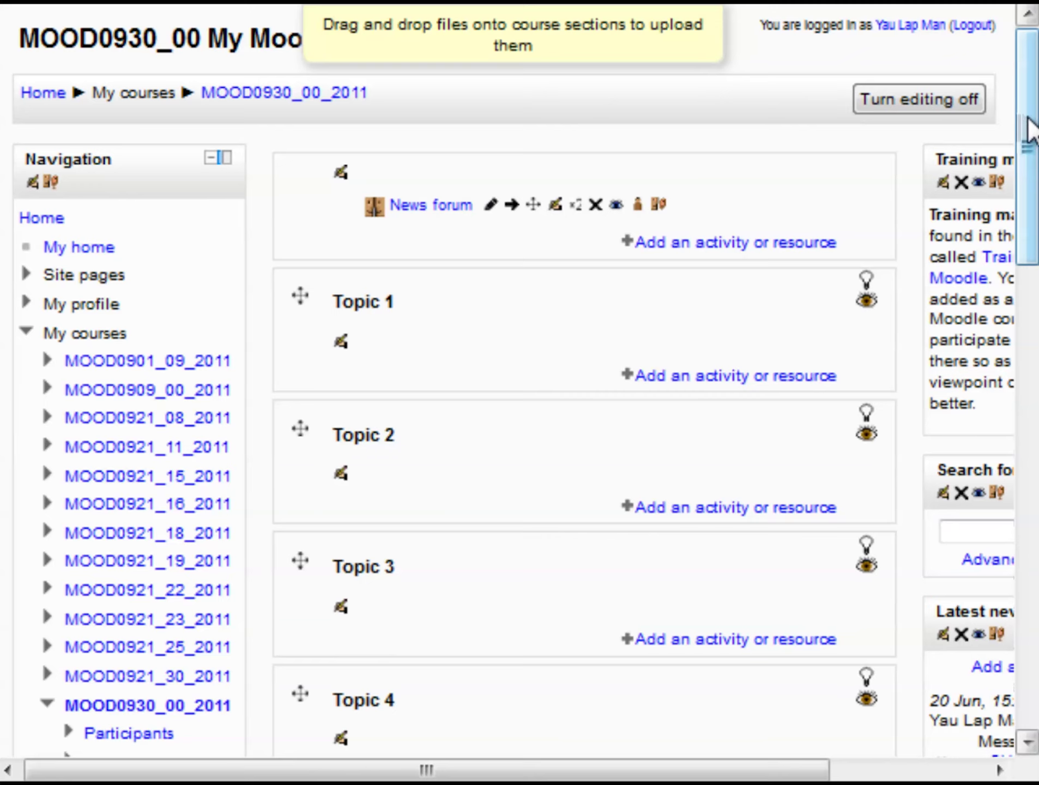
pyautogui.moveTo(1027, 128); pyautogui.dragTo(1019, 223)
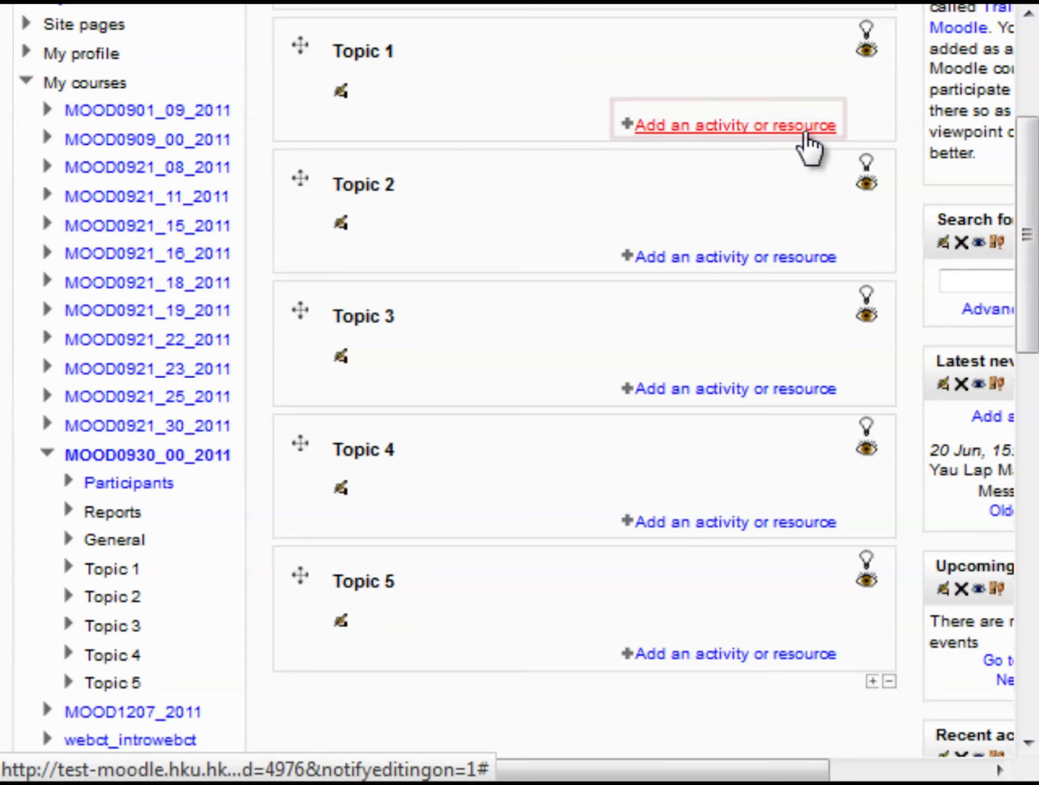
# - Add a Quiz activity to Topic 1 to open a blank quiz form
pyautogui.click(806, 136)
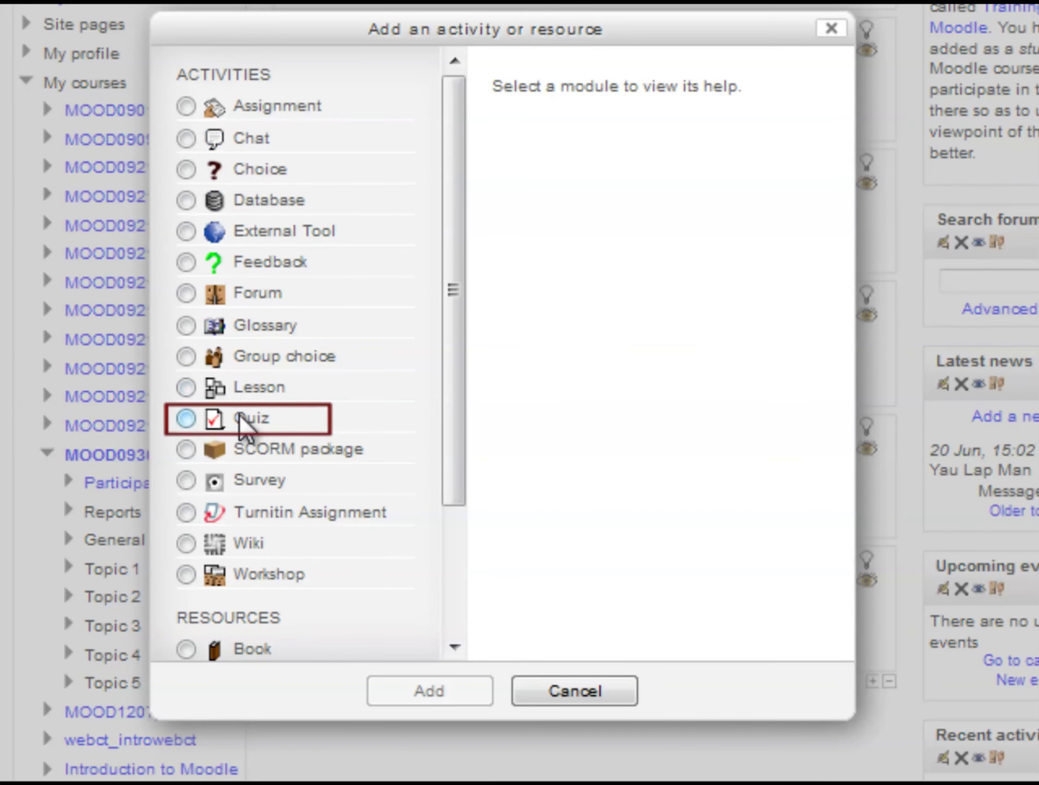
pyautogui.click(186, 418)
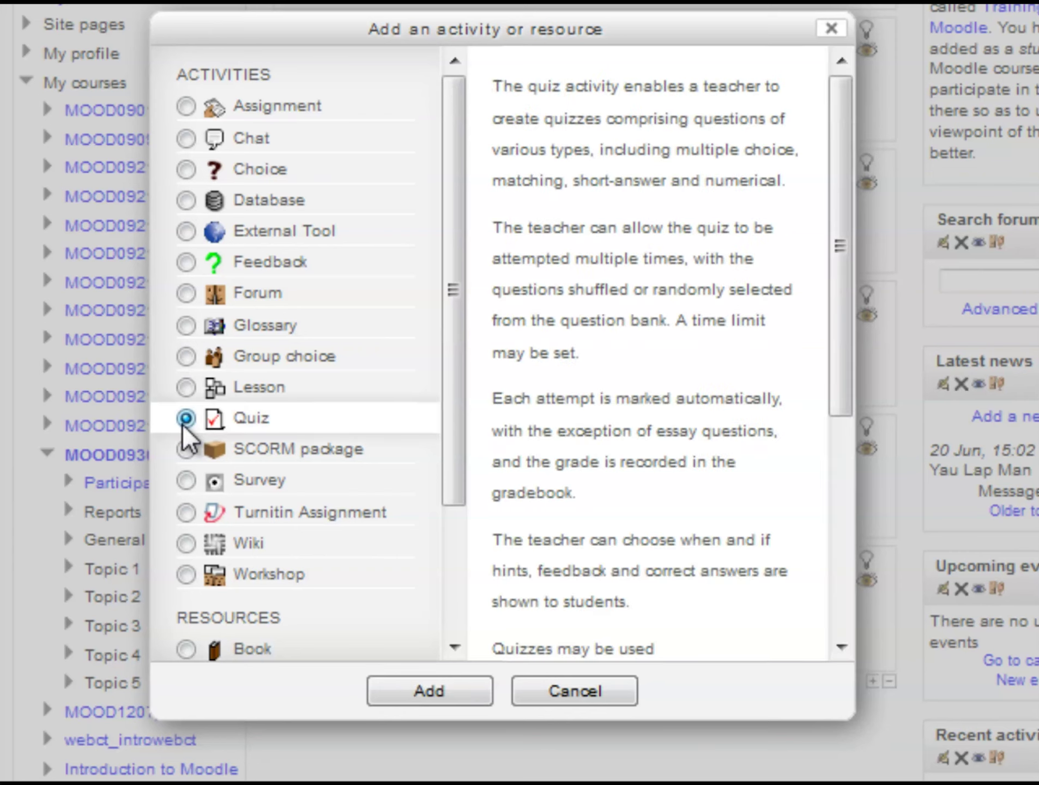
pyautogui.click(404, 693)
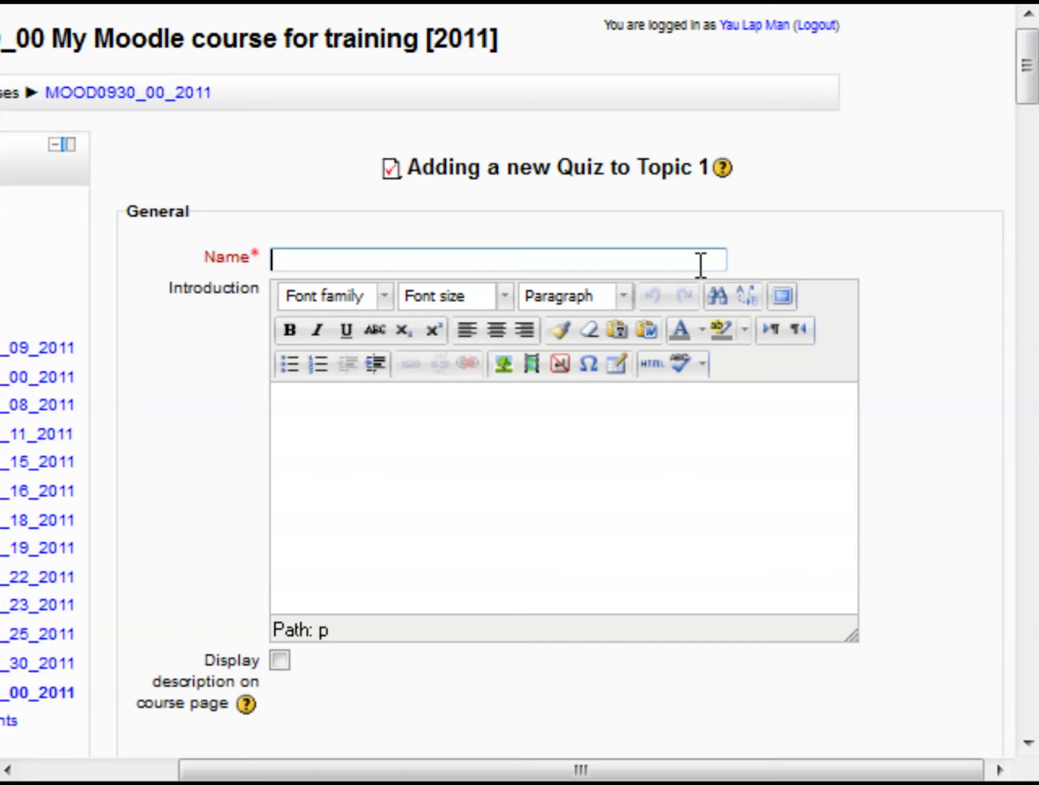
pyautogui.write('Qui')
pyautogui.write('z 1')
# - Enter 'Quiz 1' as the name and 'Please answer all questions.' as the introduction
pyautogui.click(693, 419)
pyautogui.write('Please answer all questions.')
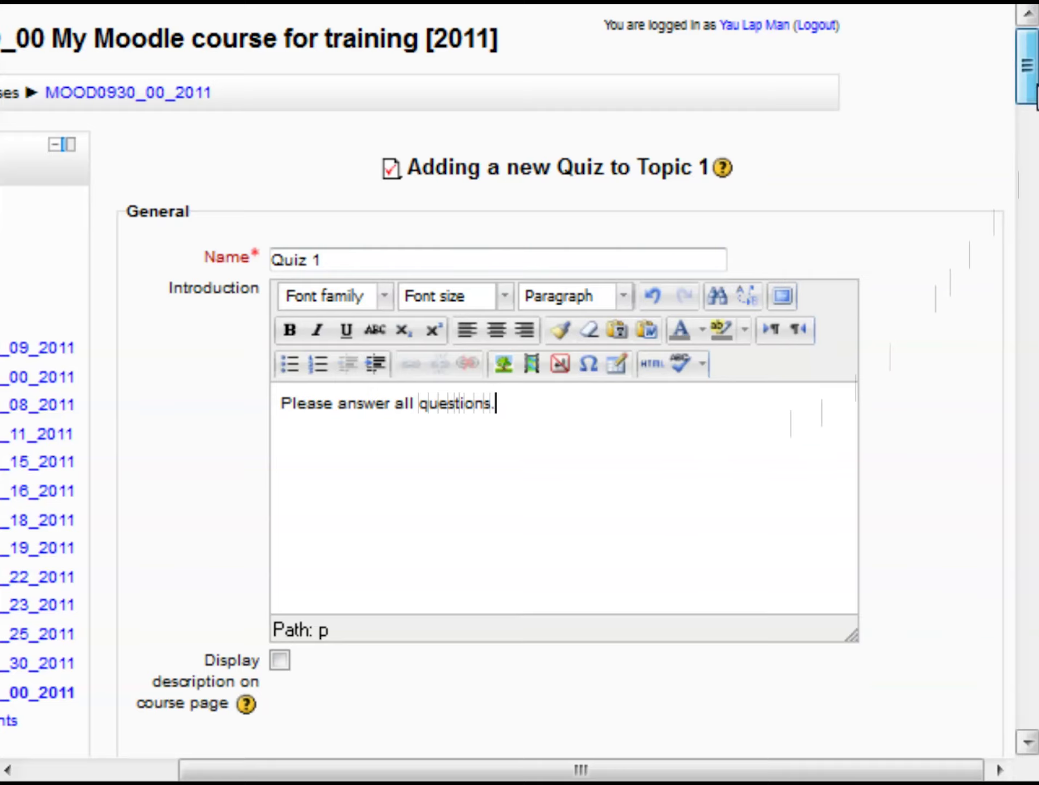
pyautogui.scroll(-10, 1035, 93)
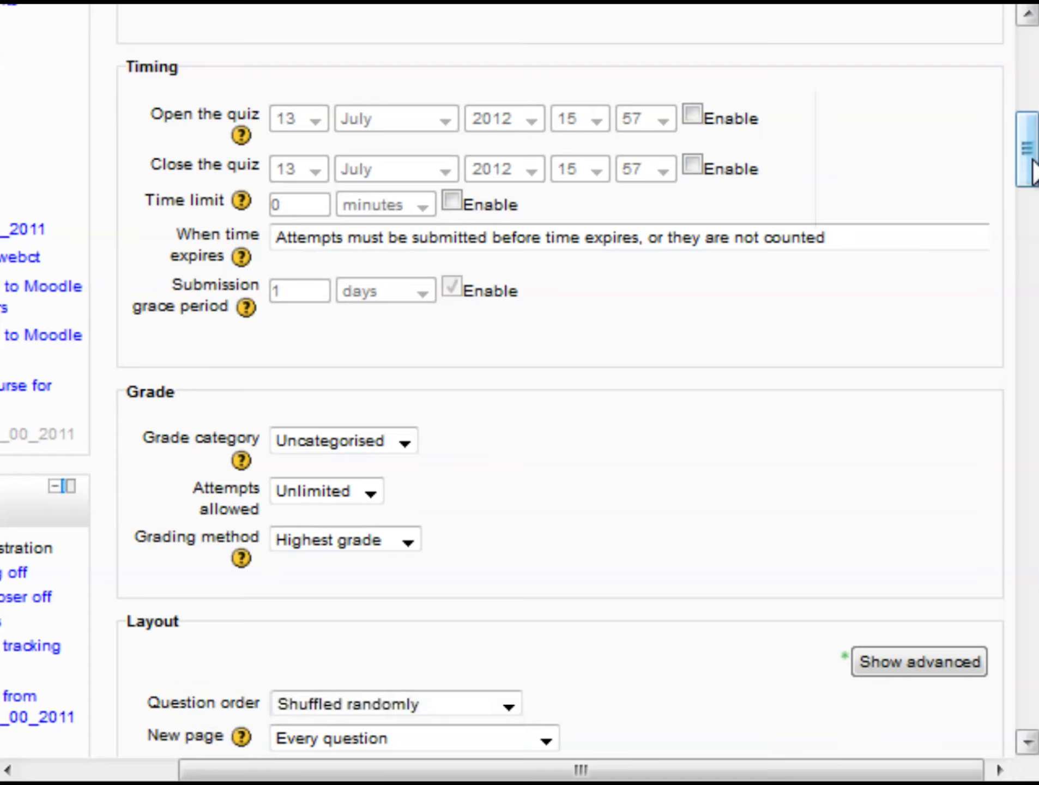
pyautogui.moveTo(1032, 171); pyautogui.dragTo(1025, 393)
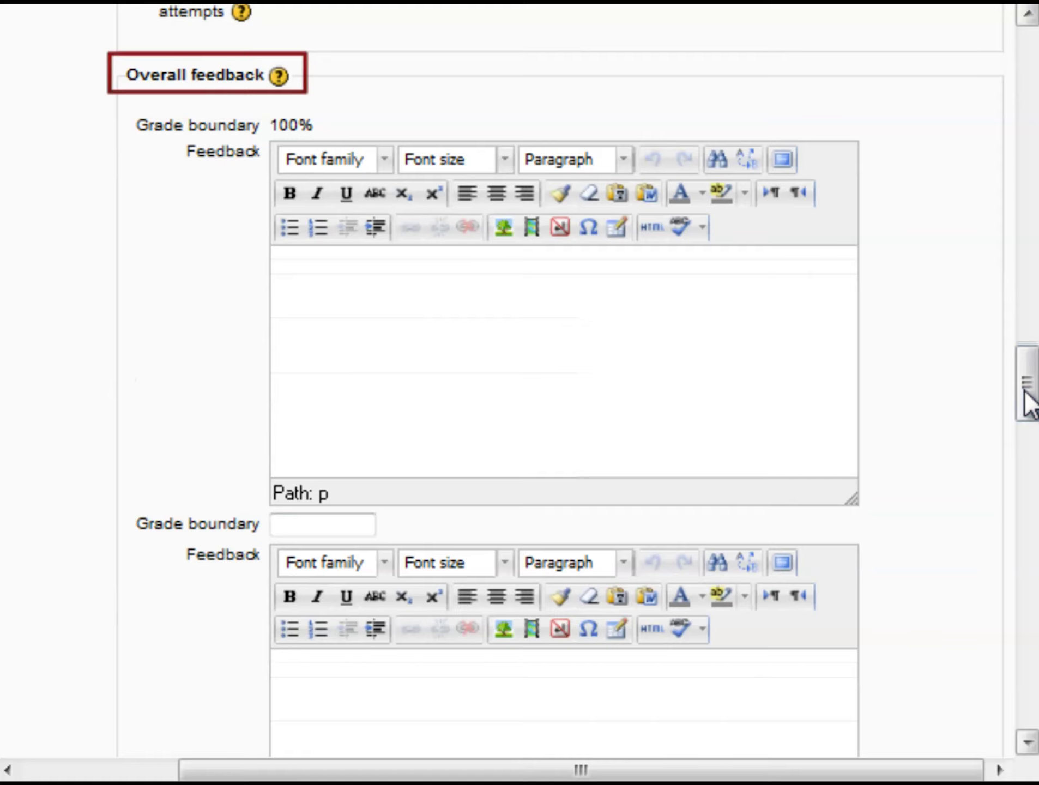
pyautogui.moveTo(1029, 401); pyautogui.dragTo(986, 559)
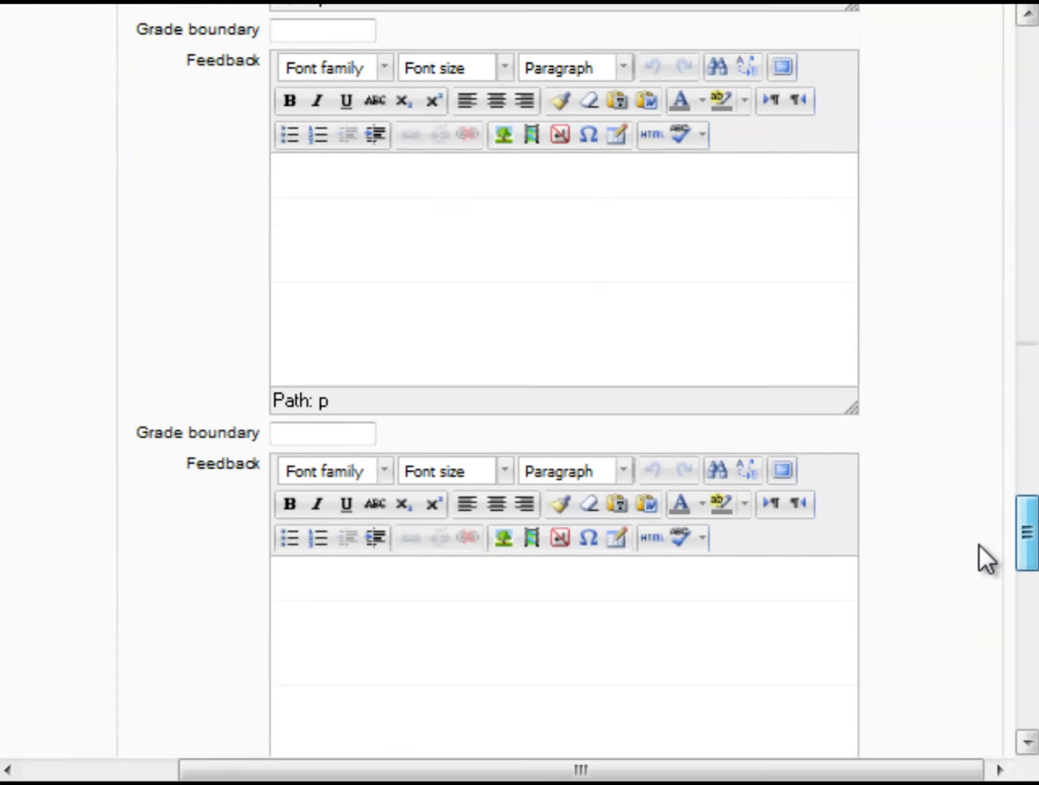
pyautogui.moveTo(978, 545); pyautogui.dragTo(960, 712)
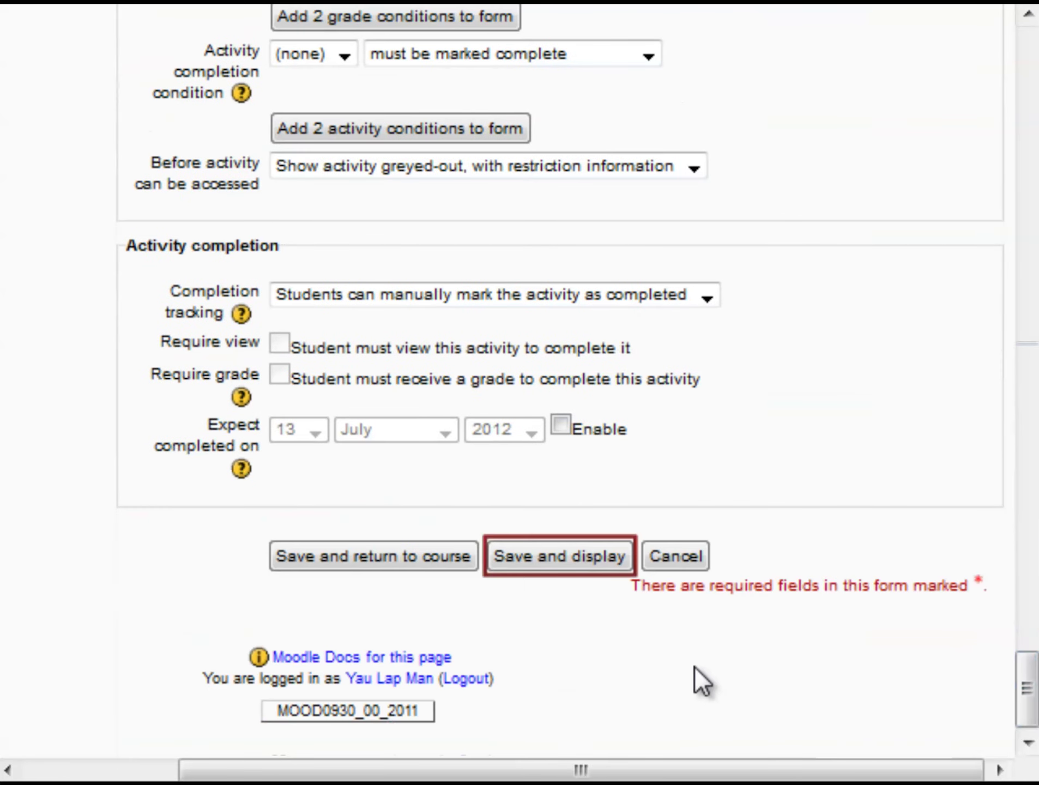
# - Save Quiz 1 and show the MOOD Chapter 1 category in the quiz question editor
pyautogui.click(598, 560)
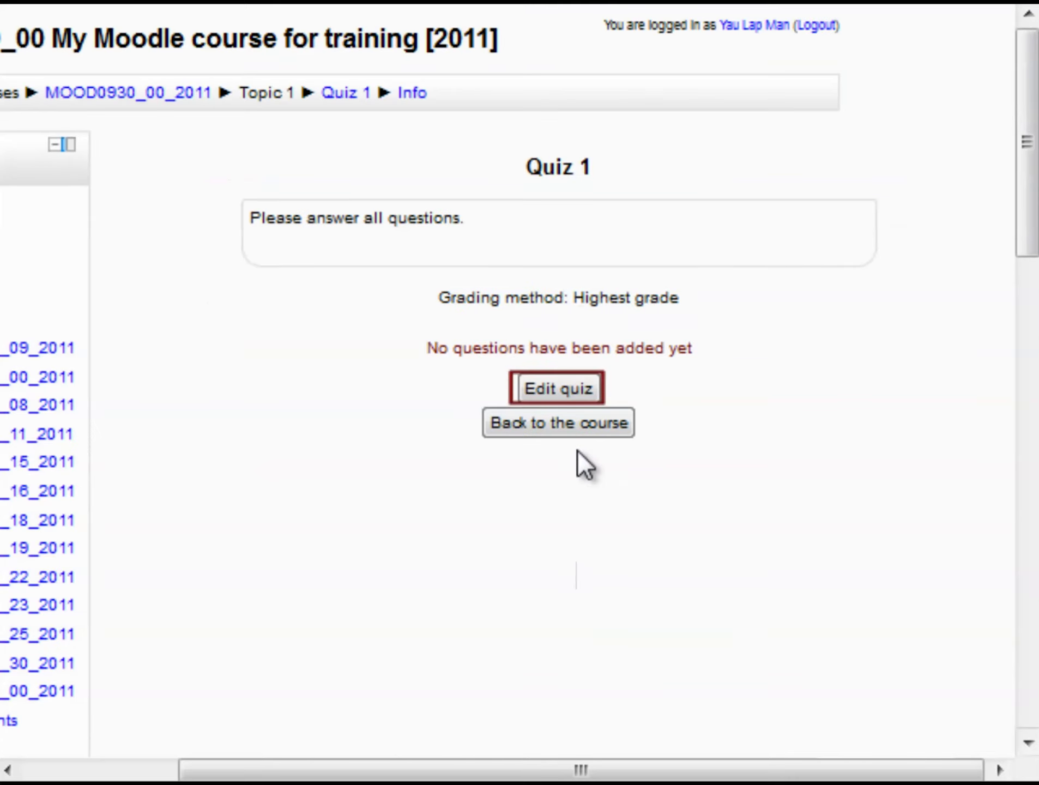
pyautogui.click(578, 391)
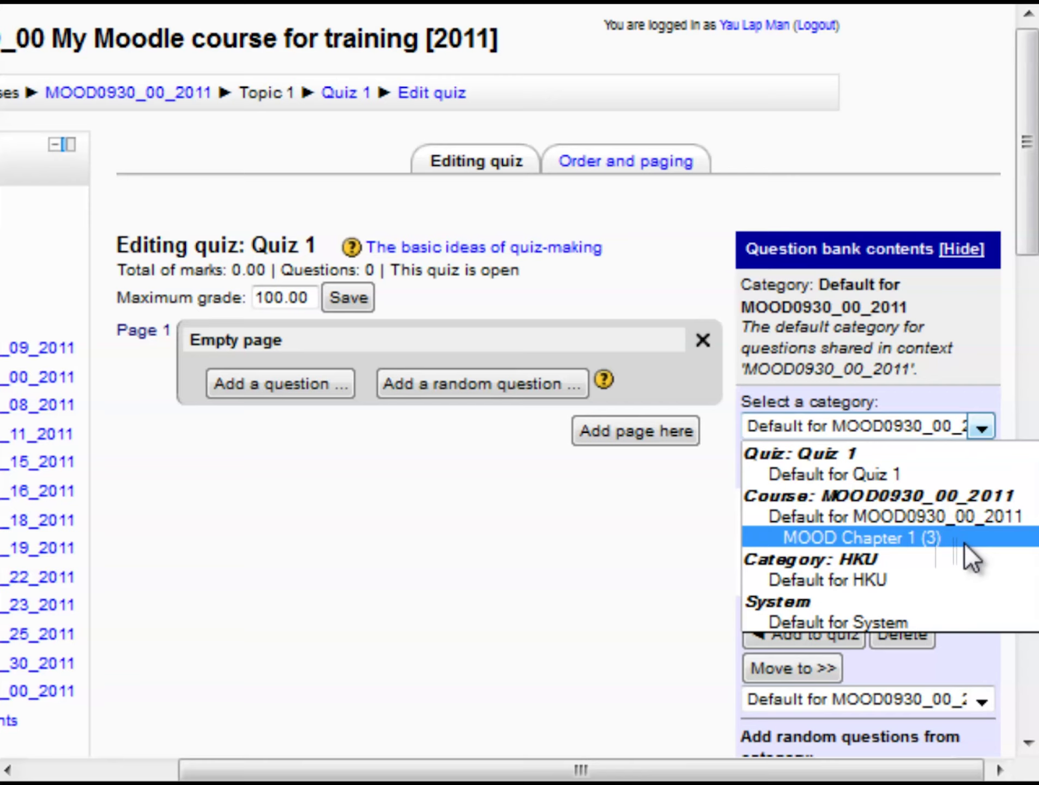
pyautogui.click(963, 541)
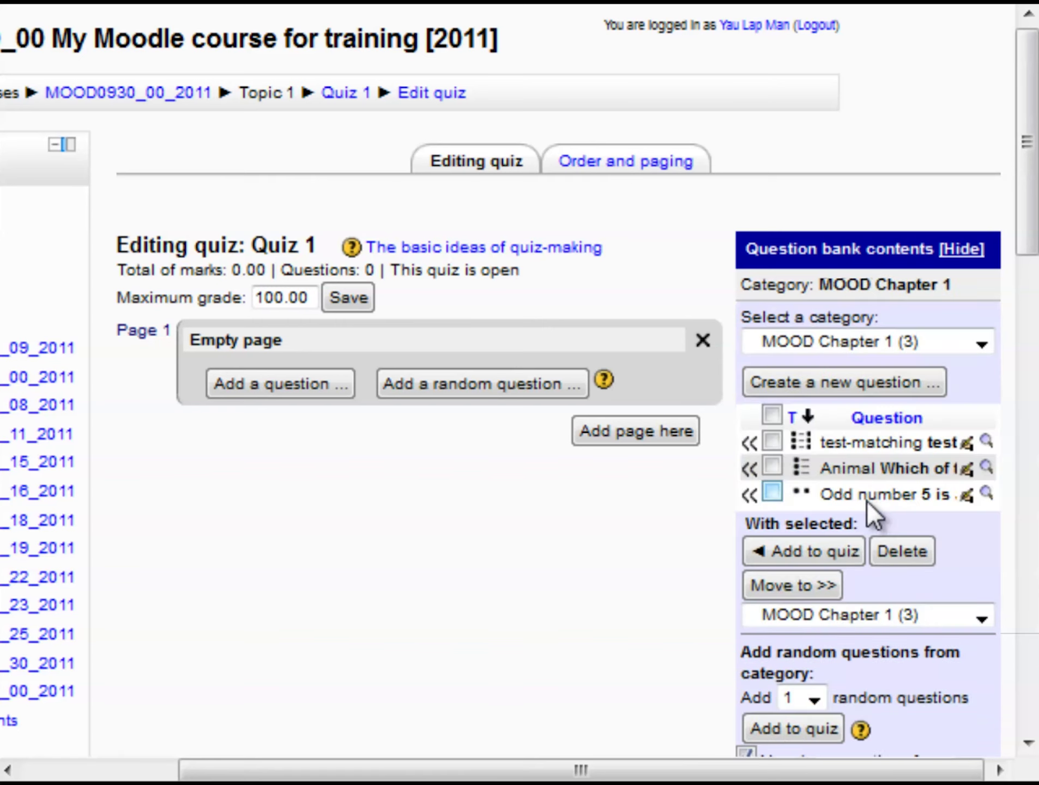
# - Add the Animal and Odd number bank questions to Quiz 1
pyautogui.click(773, 466)
pyautogui.click(771, 490)
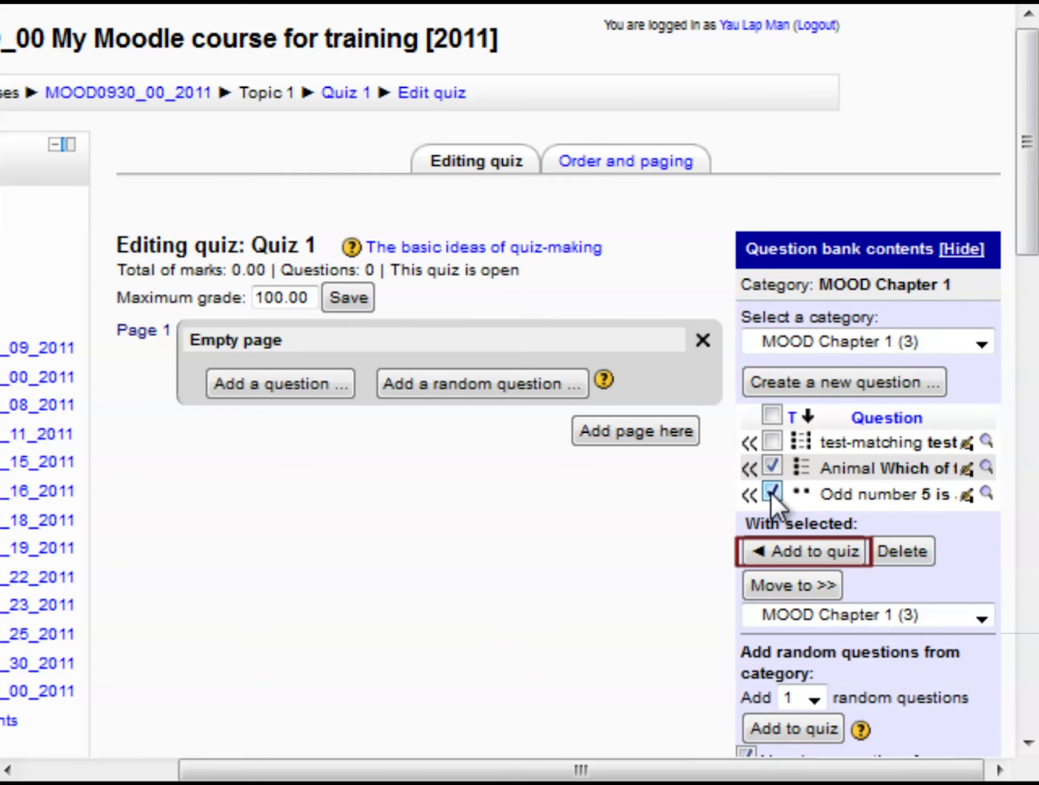
pyautogui.click(795, 551)
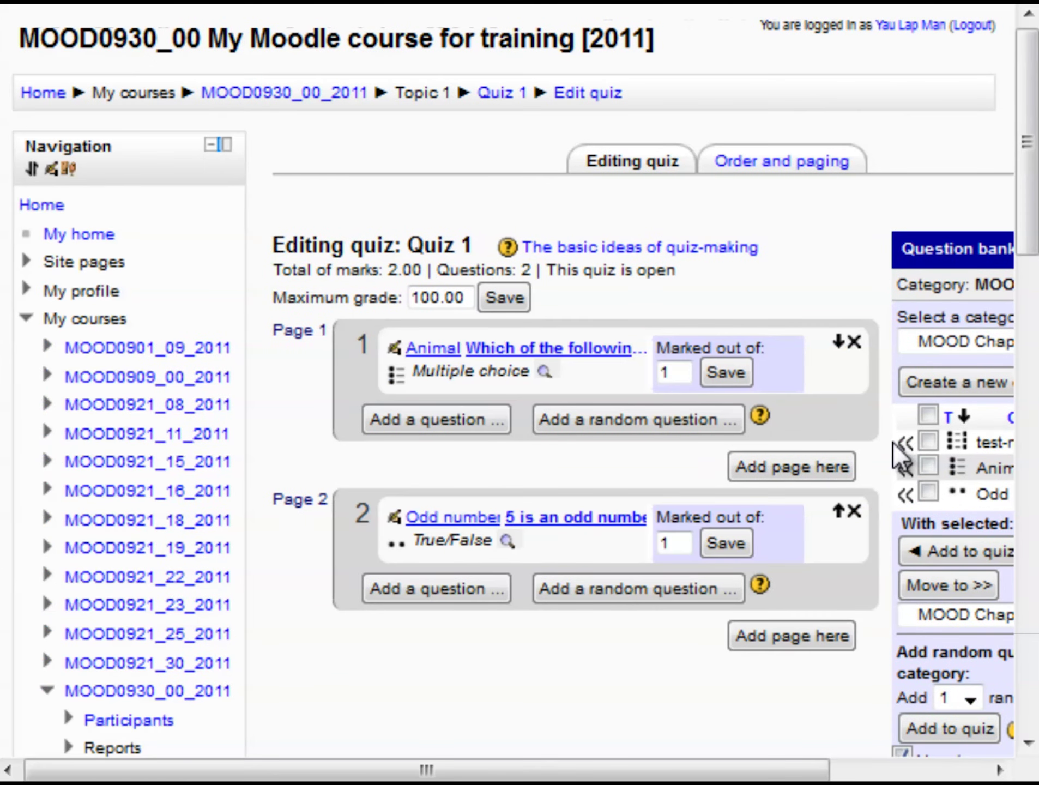